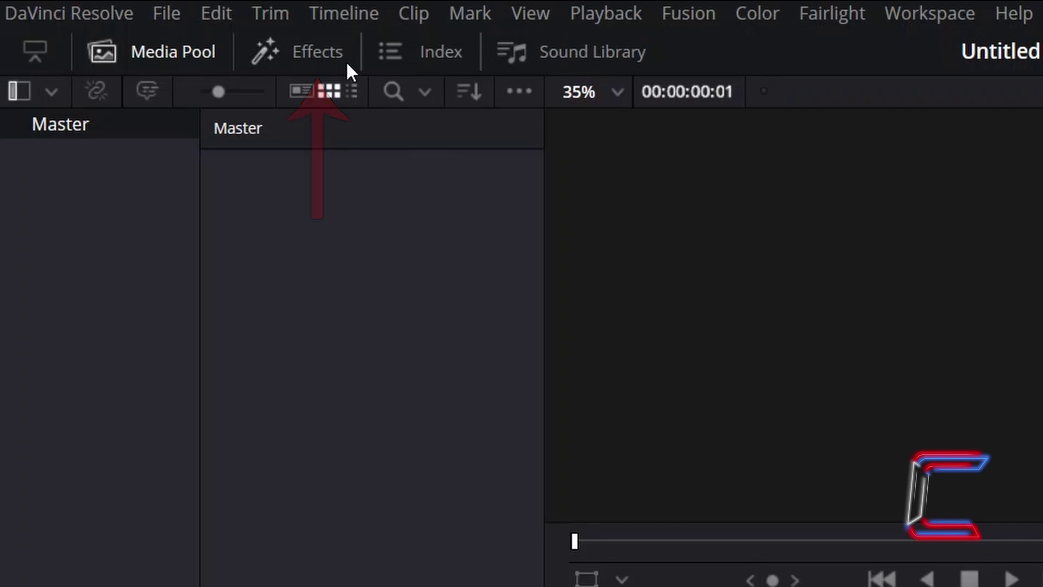
# - Add a Text+ title from Toolbox > Titles to Video 1 and extend it to 06:23
pyautogui.click(346, 63)
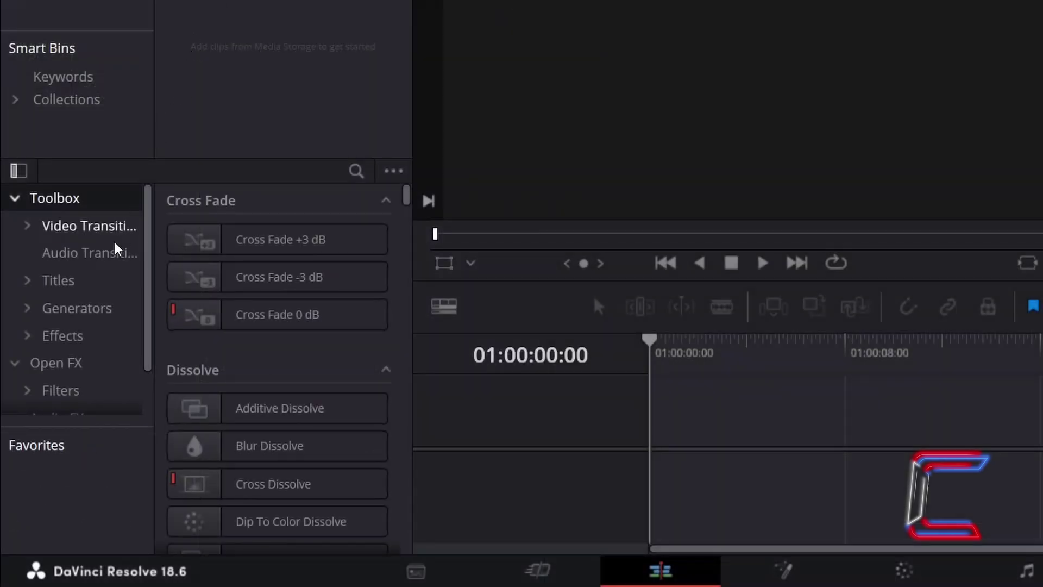
pyautogui.click(89, 290)
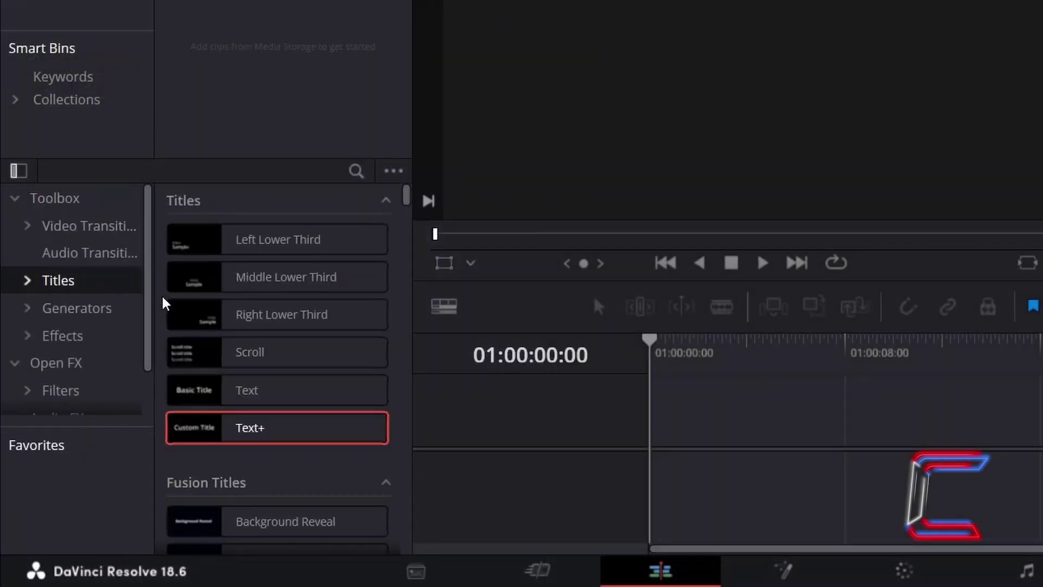
pyautogui.moveTo(305, 431)
pyautogui.moveTo(305, 431); pyautogui.dragTo(674, 440)
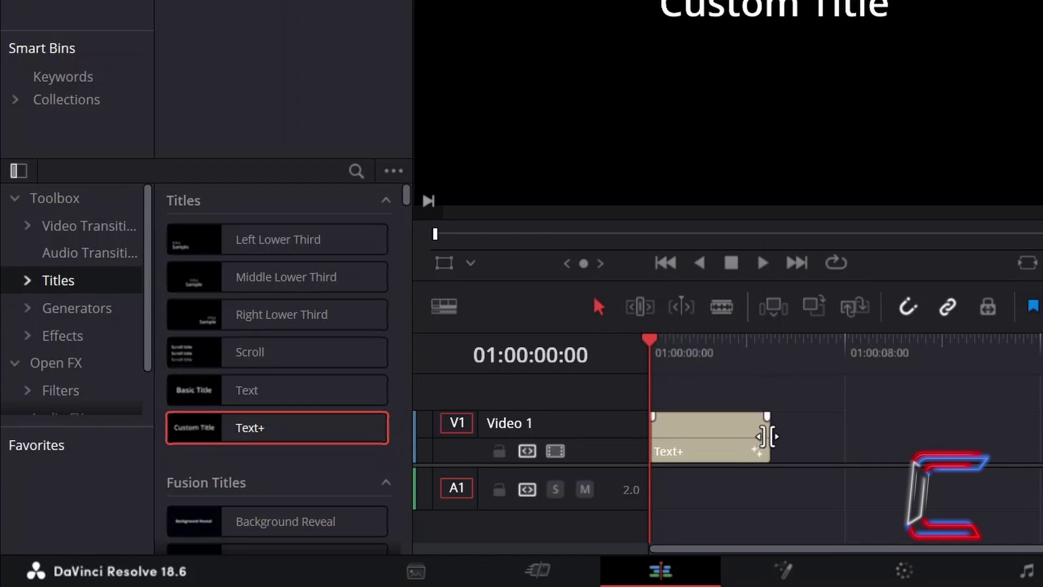
pyautogui.moveTo(767, 437); pyautogui.dragTo(820, 449)
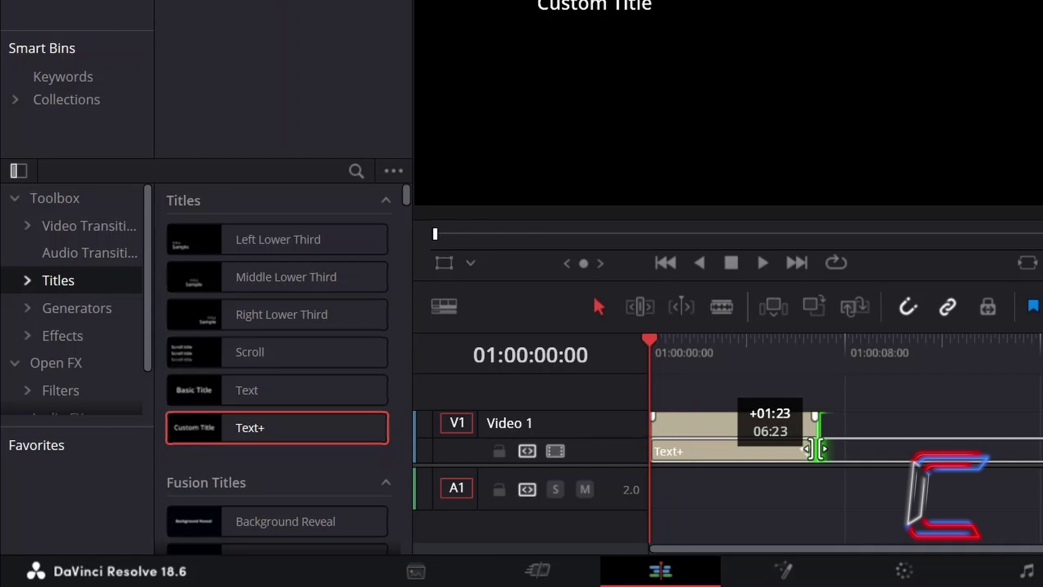
# - Trim the Text+ clip's tail slightly shorter and delete the default 'Custom Title' text
pyautogui.moveTo(814, 449); pyautogui.dragTo(769, 449)
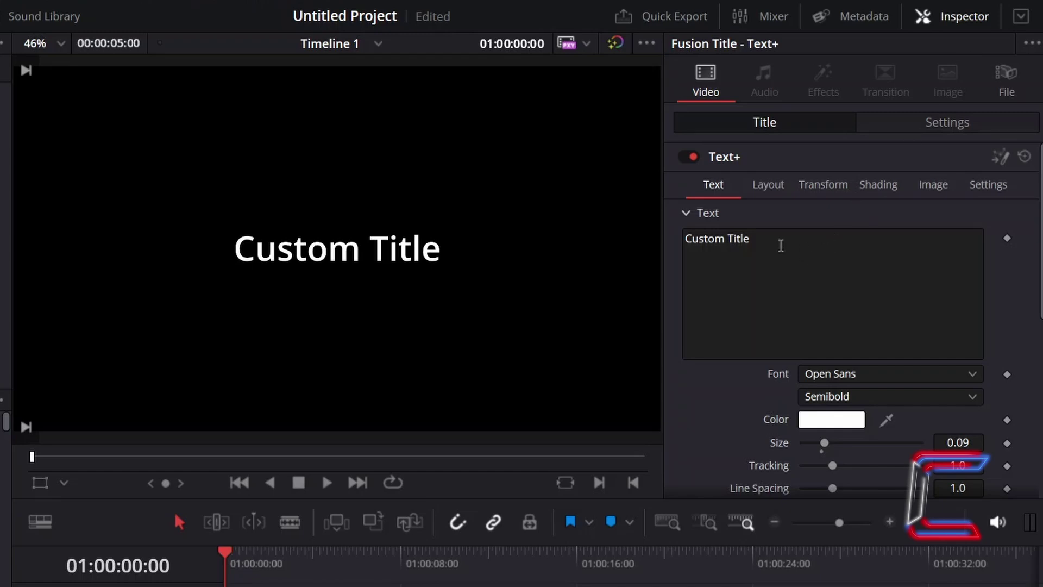
pyautogui.click(781, 245)
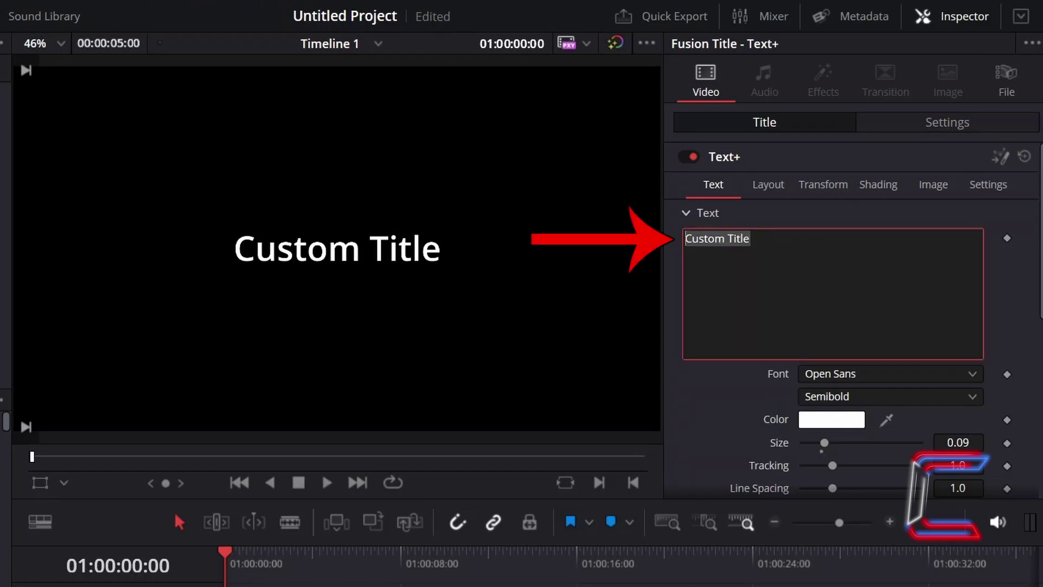
pyautogui.press('BackSpace')
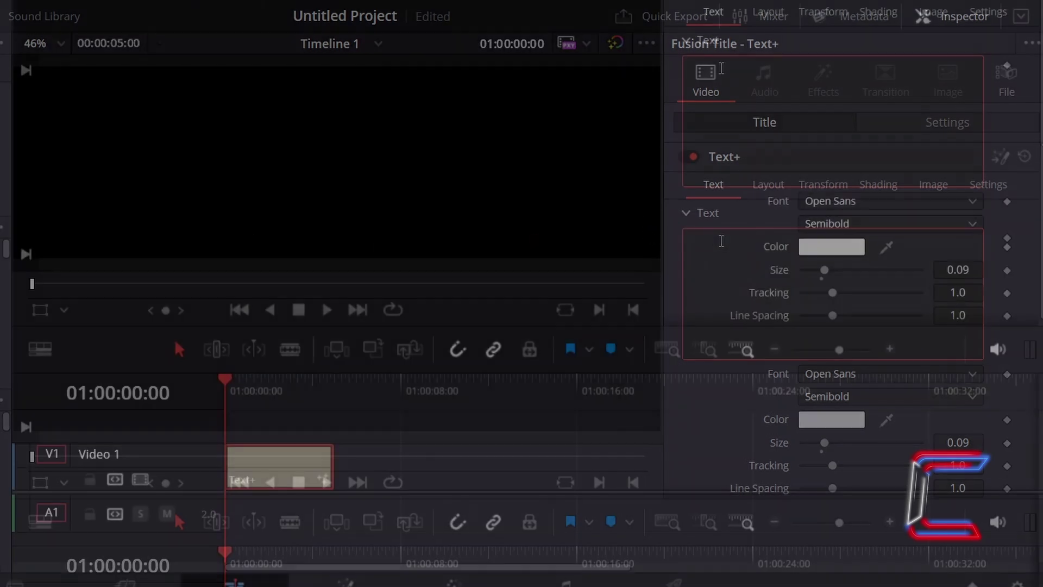
# - Add an expression to the title text and begin it with 'min(floor(0+('
pyautogui.rightClick(722, 242)
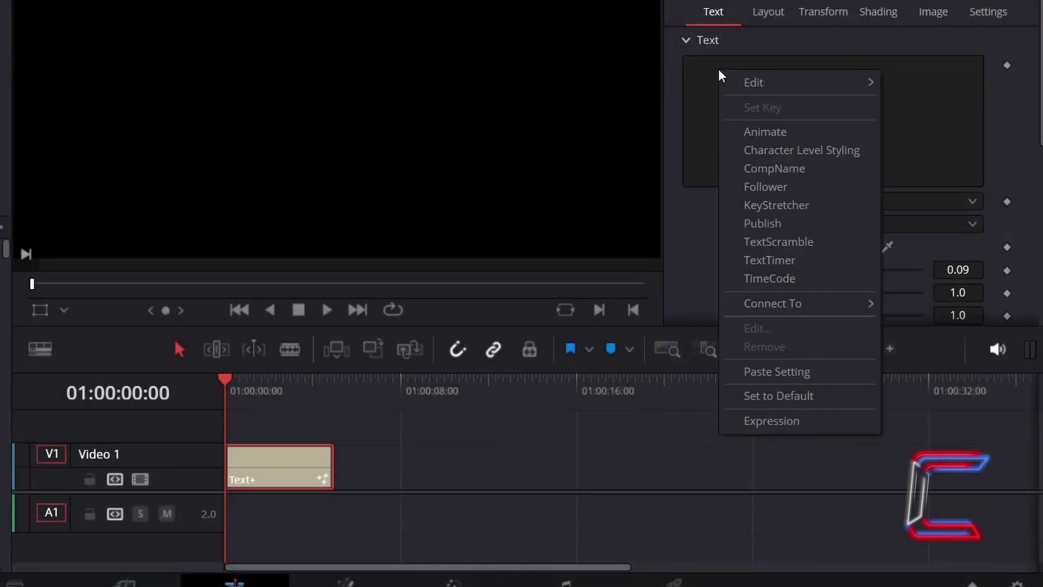
pyautogui.click(840, 427)
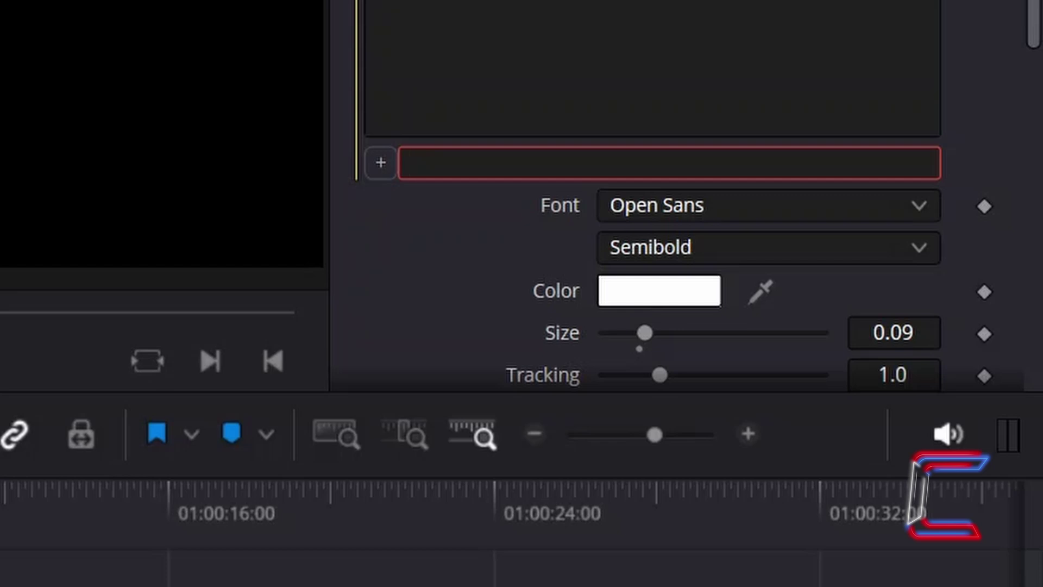
pyautogui.write('min()')
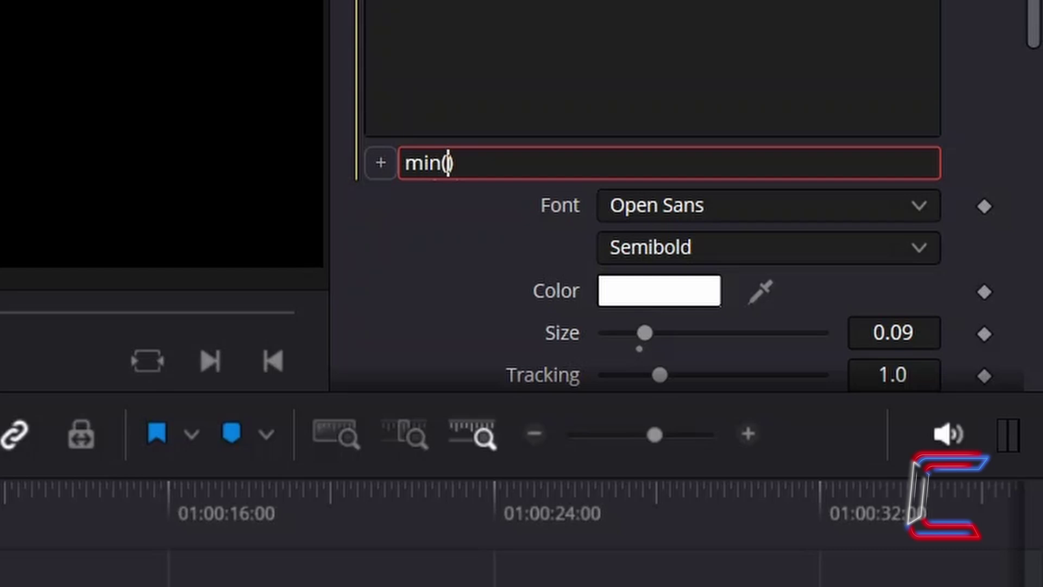
pyautogui.write('floor()')
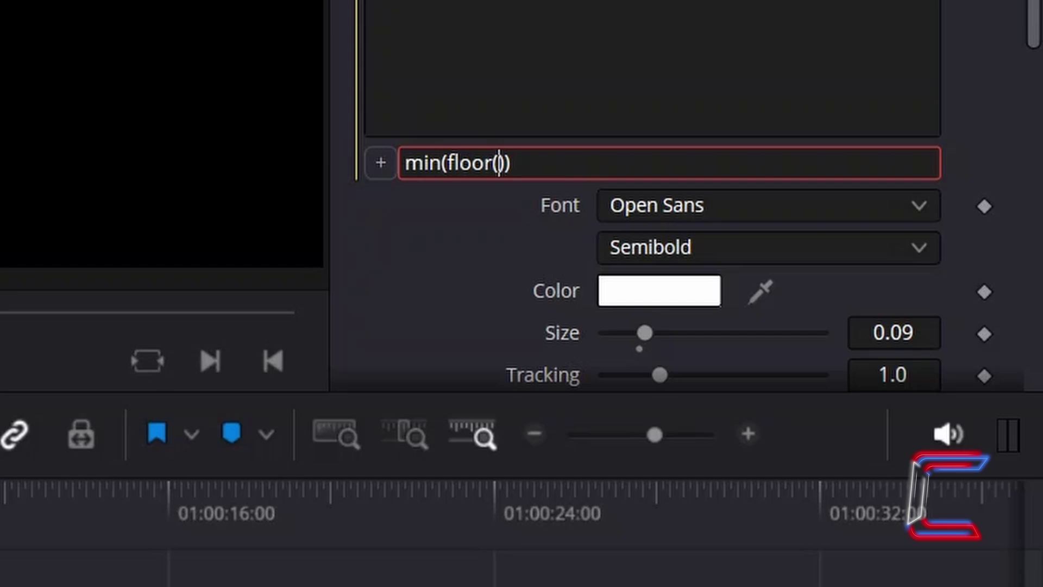
pyautogui.write('0')
pyautogui.write('+(')
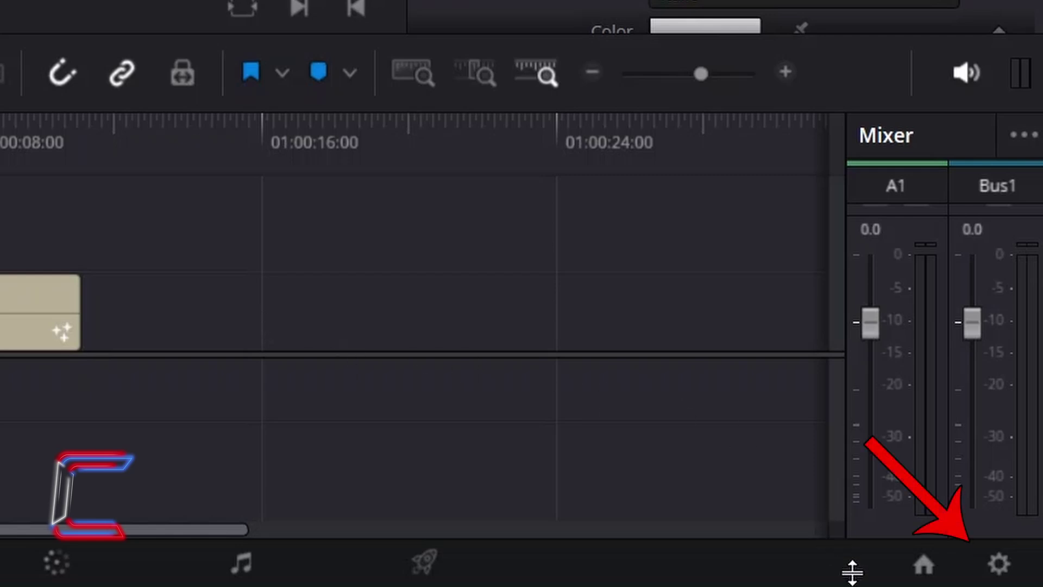
# - Confirm the 24 fps frame rate in Project Settings and enter time/24 in the expression
pyautogui.click(1000, 565)
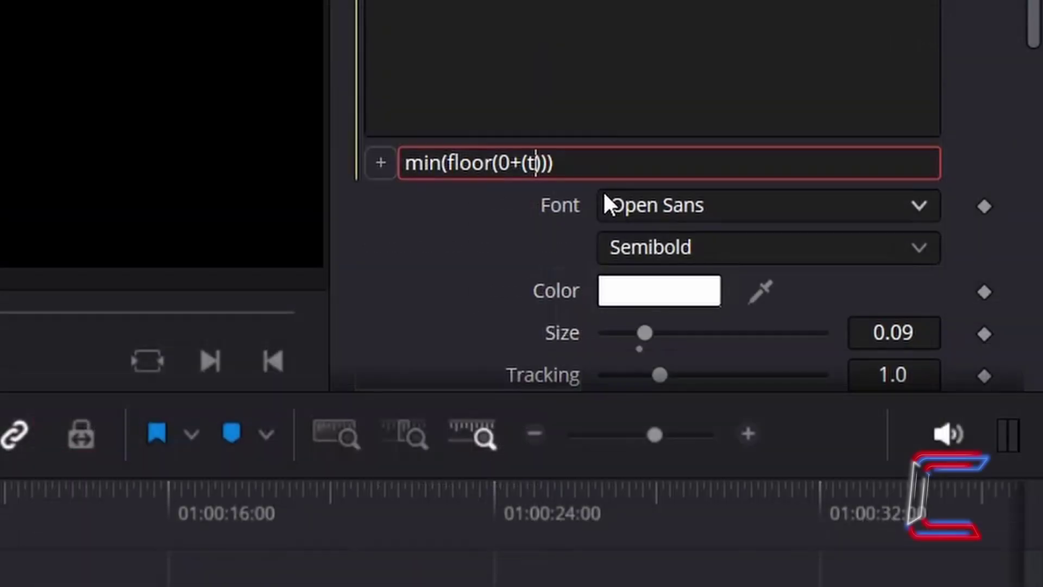
pyautogui.write('ime/24')
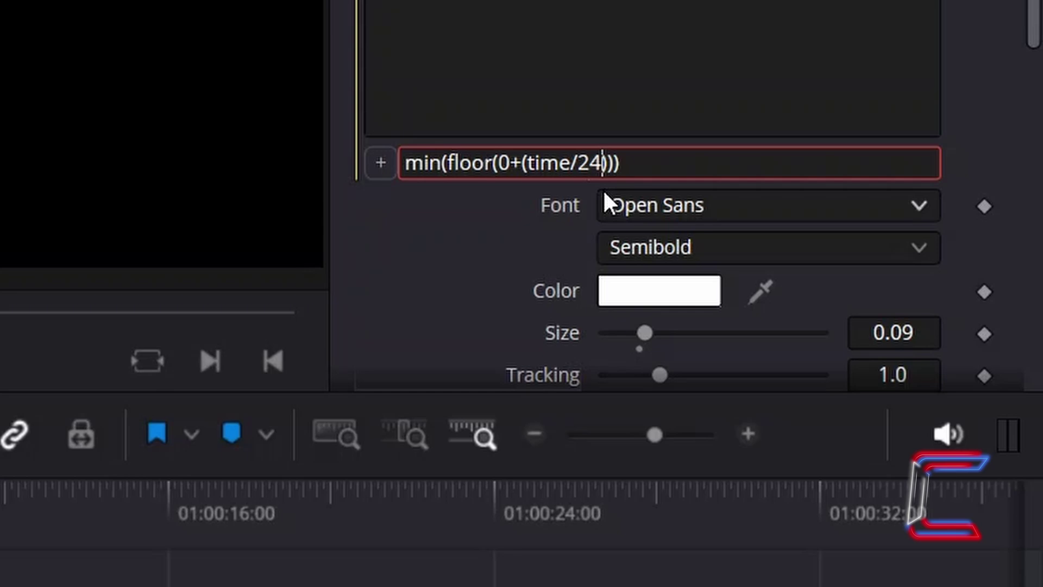
# - Change the divisor from 24 to 1 and cap the count at 100 with ',100'
pyautogui.press('BackSpace')
pyautogui.press('BackSpace')
pyautogui.write('1')
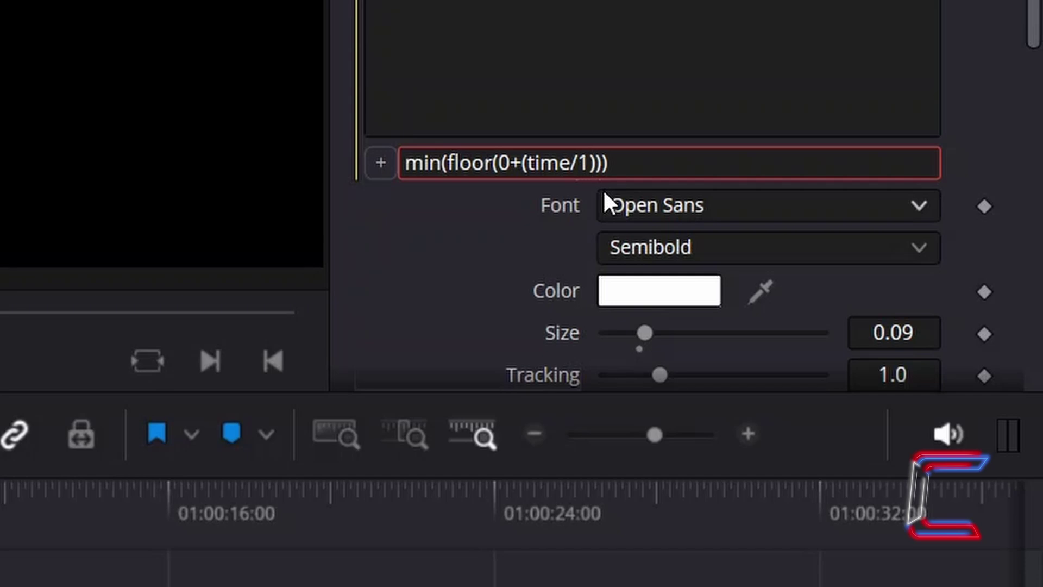
pyautogui.press('Right')
pyautogui.press('Right')
pyautogui.write(',100')
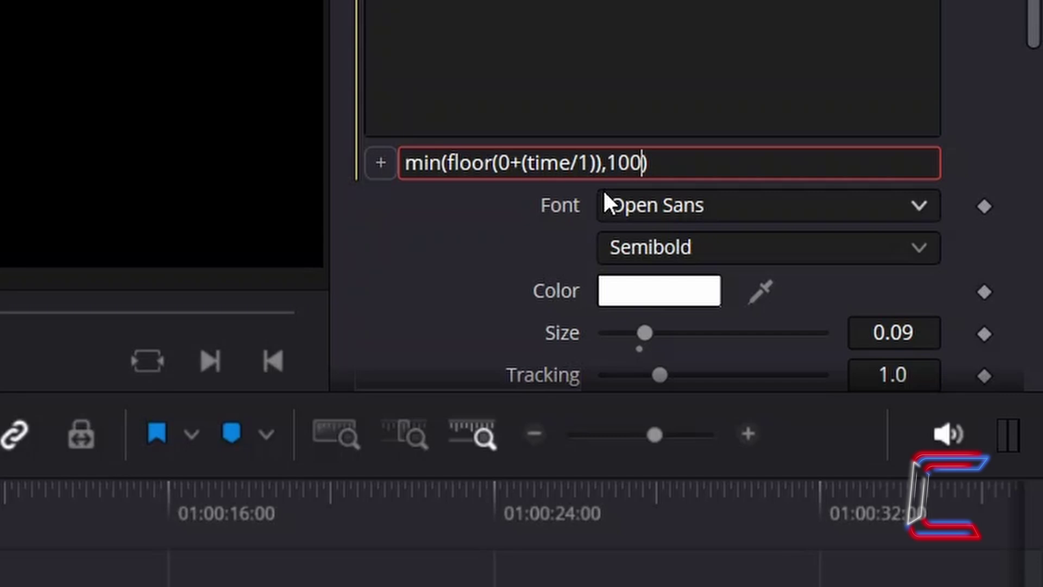
# - Append ..'%' to the end of the expression so the title shows 0%
pyautogui.press('End')
pyautogui.write('.."')
pyautogui.press('BackSpace')
pyautogui.write("'%")
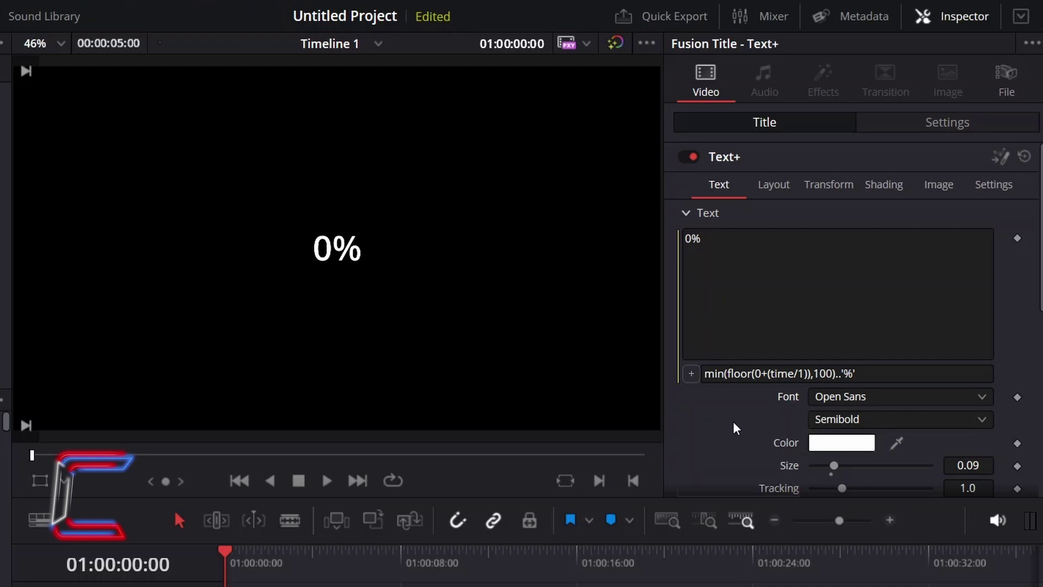
# - Set the title font to Harlow Solid Italic and its size to 0.2
pyautogui.click(897, 403)
pyautogui.click(860, 80)
pyautogui.moveTo(843, 465); pyautogui.dragTo(983, 452)
pyautogui.click(973, 465)
pyautogui.press('BackSpace')
pyautogui.press('BackSpace')
pyautogui.press('BackSpace')
pyautogui.press('Tab')
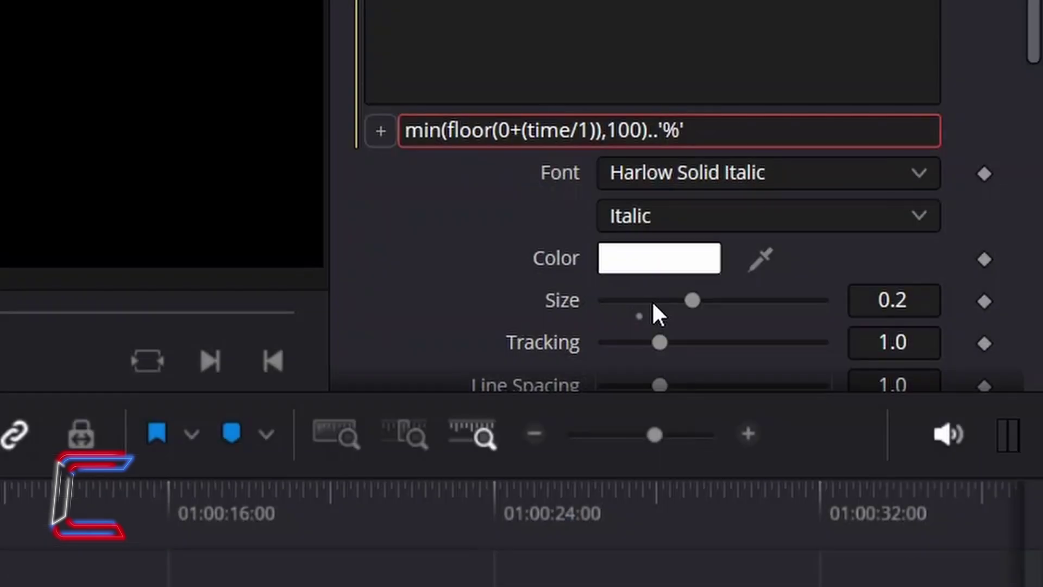
# - Undo the space before the % sign and reset Tracking to 1.0 after testing it
pyautogui.click(366, 248)
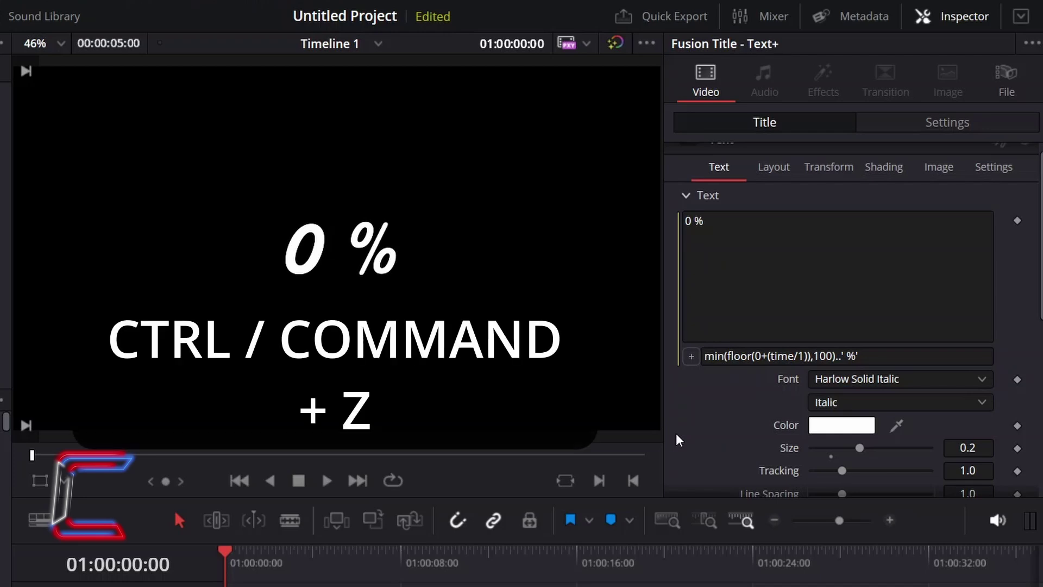
pyautogui.hotkey('ctrl', 'z')
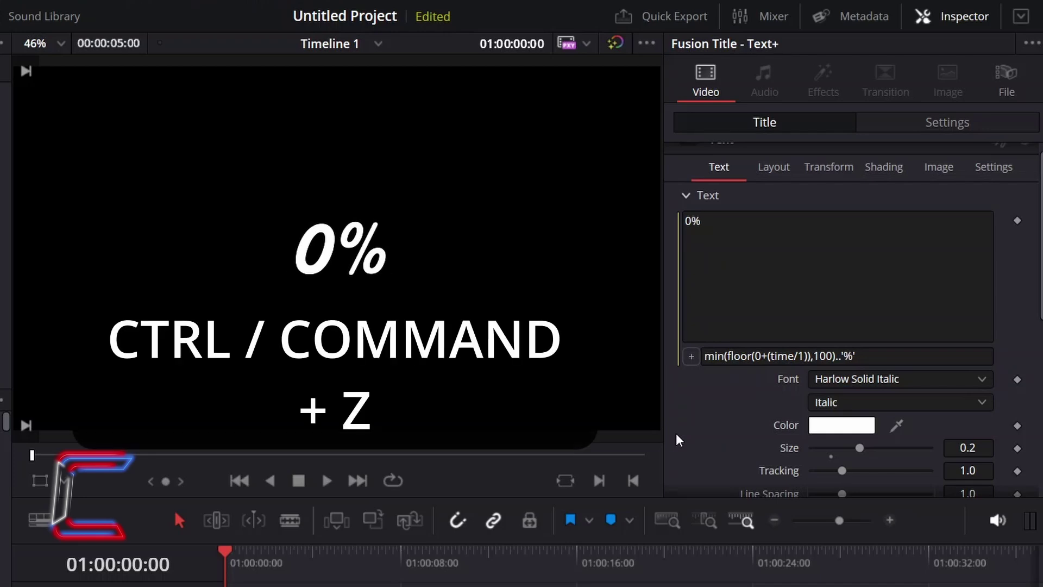
pyautogui.moveTo(843, 470); pyautogui.dragTo(848, 471)
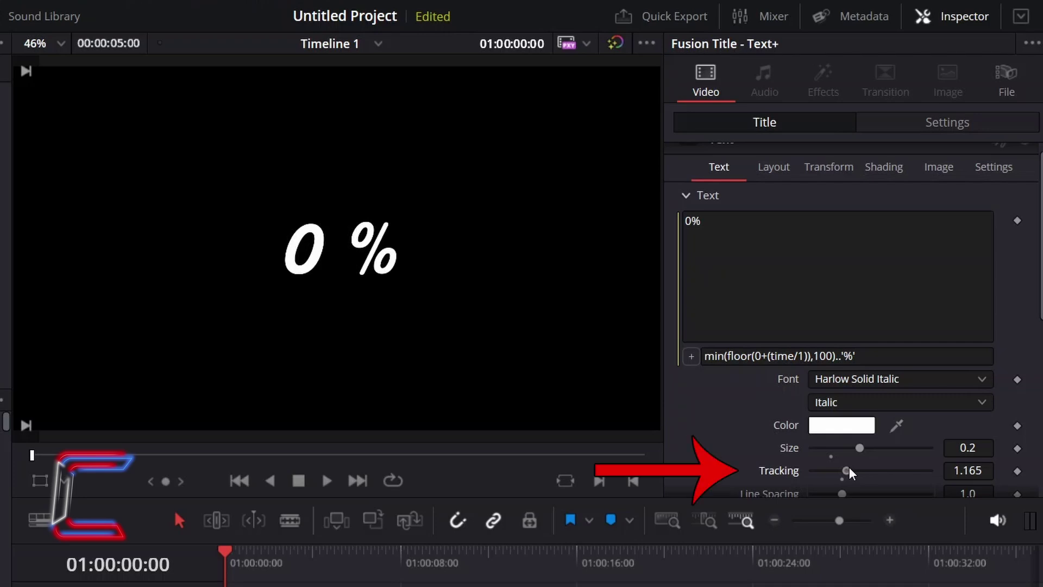
pyautogui.moveTo(850, 472); pyautogui.dragTo(844, 477)
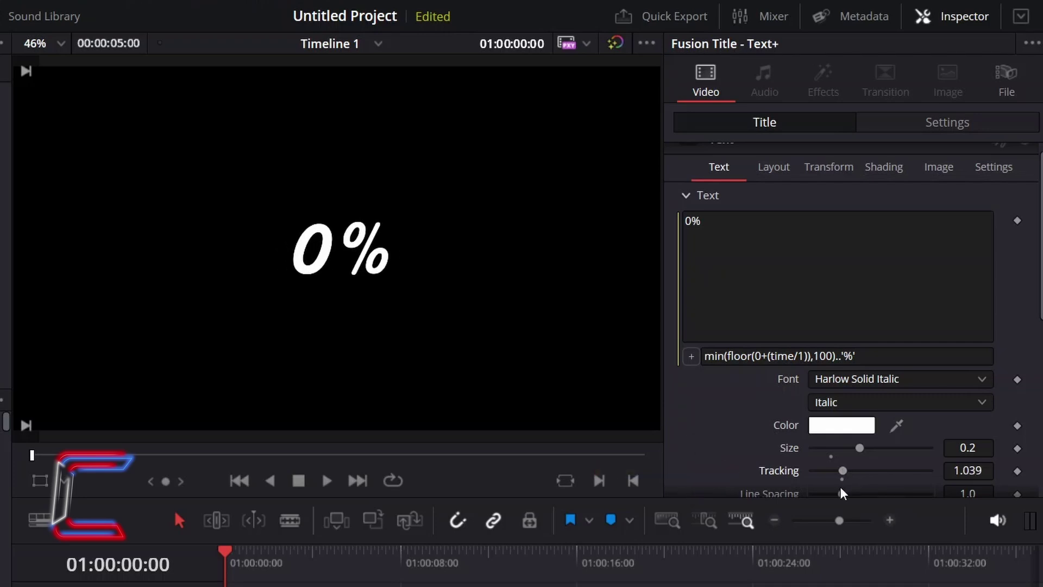
pyautogui.doubleClick(843, 470)
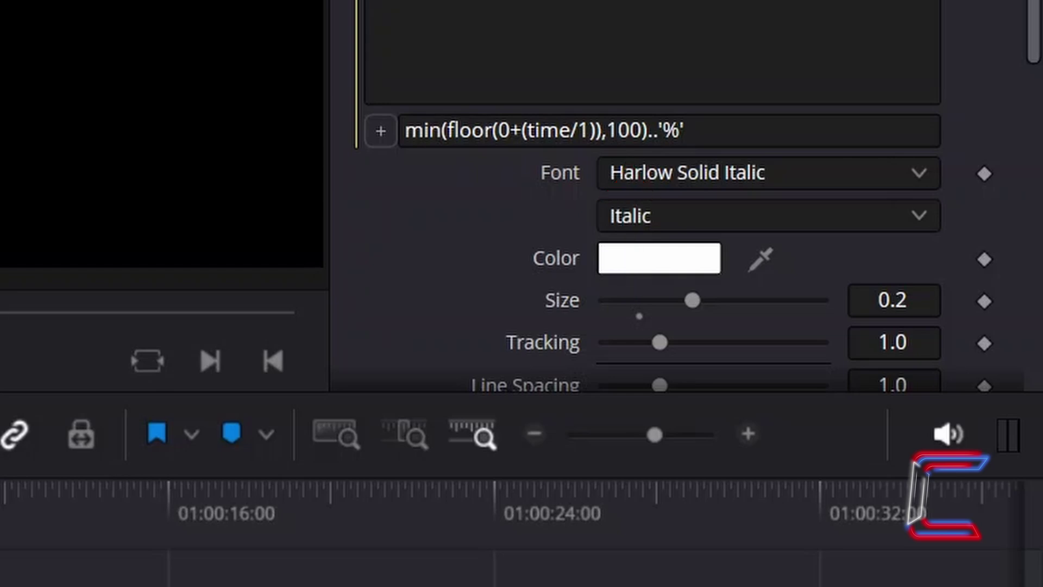
# - Rewrite the expression as max(floor(100-(time/1)),0)..'%' to count down from 100%
pyautogui.click(446, 131)
pyautogui.press('BackSpace')
pyautogui.press('BackSpace')
pyautogui.write('ax')
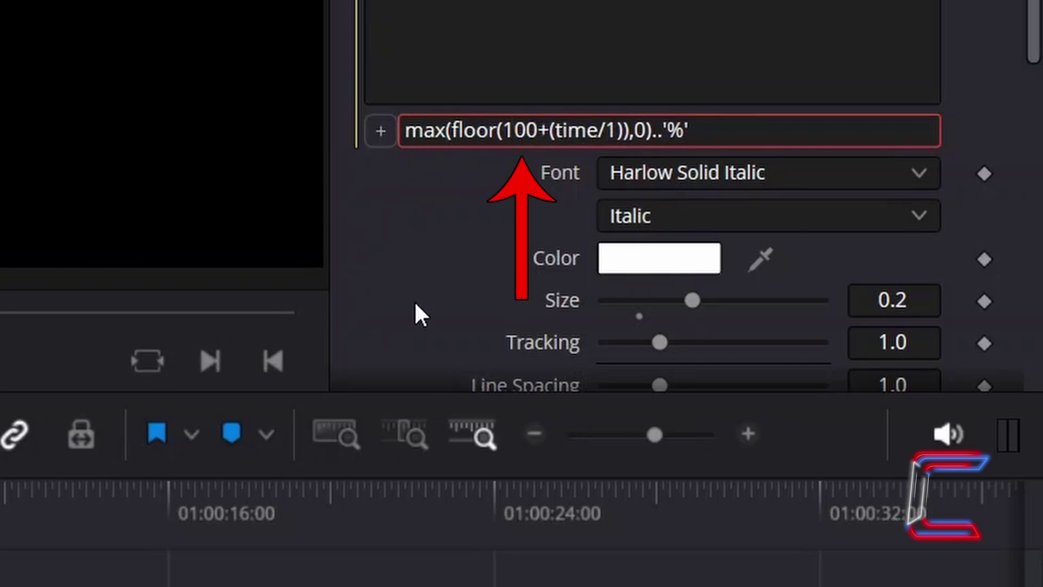
pyautogui.press('Right')
pyautogui.press('Right')
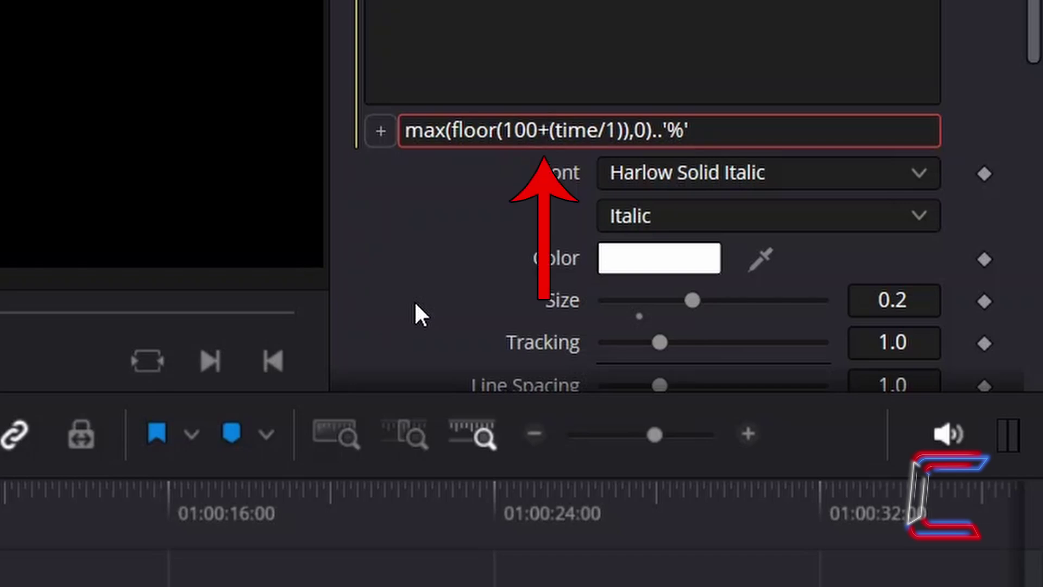
pyautogui.press('BackSpace')
pyautogui.write('-')
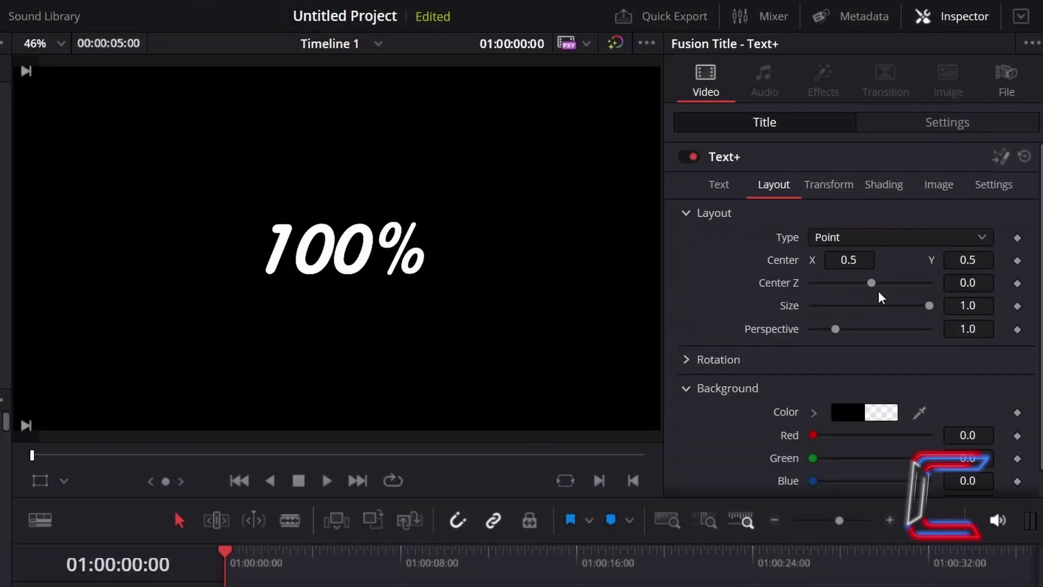
# - Reset Center X to 0.50, reduce the title size, and move it right to X 0.694
pyautogui.moveTo(866, 258); pyautogui.dragTo(880, 259)
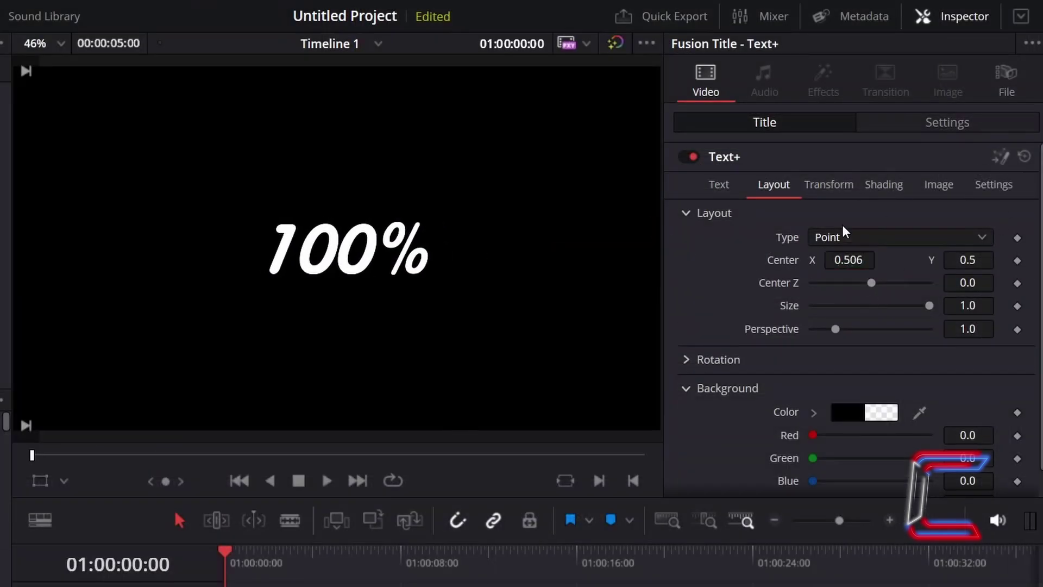
pyautogui.click(868, 260)
pyautogui.press('BackSpace')
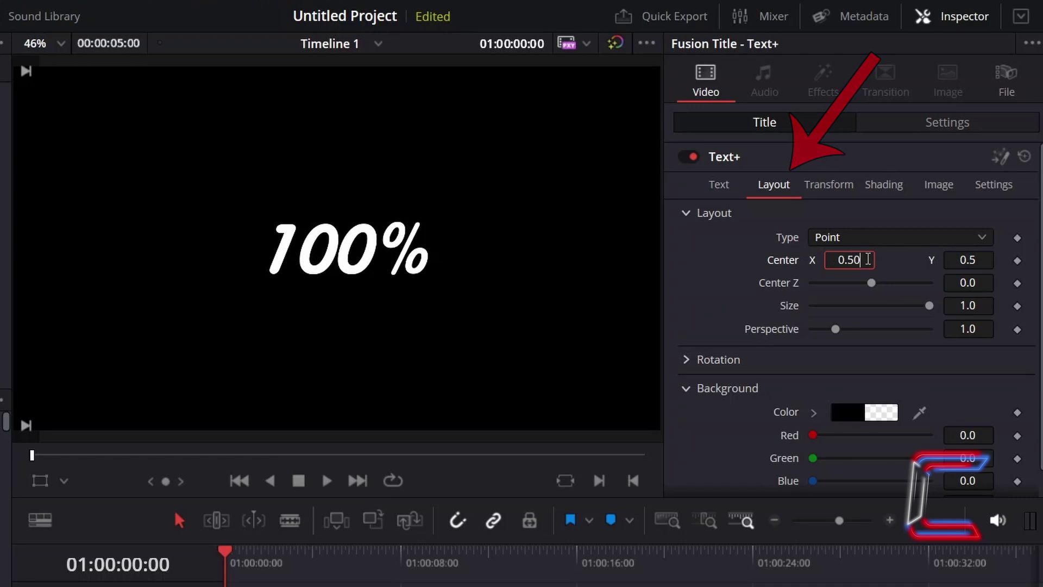
pyautogui.moveTo(929, 306); pyautogui.dragTo(947, 289)
pyautogui.moveTo(839, 265); pyautogui.dragTo(875, 264)
pyautogui.moveTo(968, 261)
pyautogui.mouseDown()
pyautogui.moveTo(943, 260)
pyautogui.moveTo(978, 260)
pyautogui.moveTo(959, 260)
pyautogui.mouseUp()
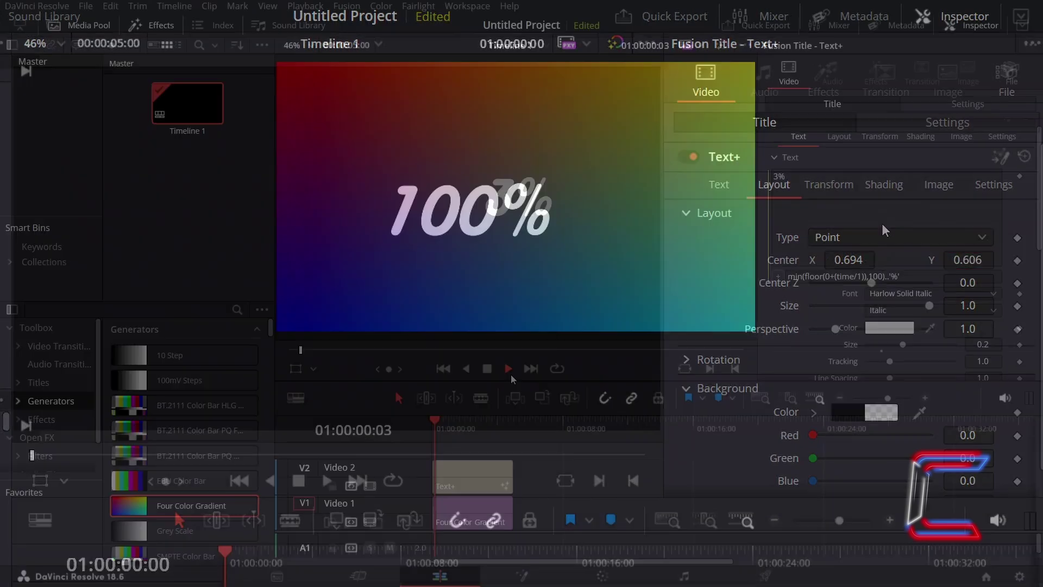